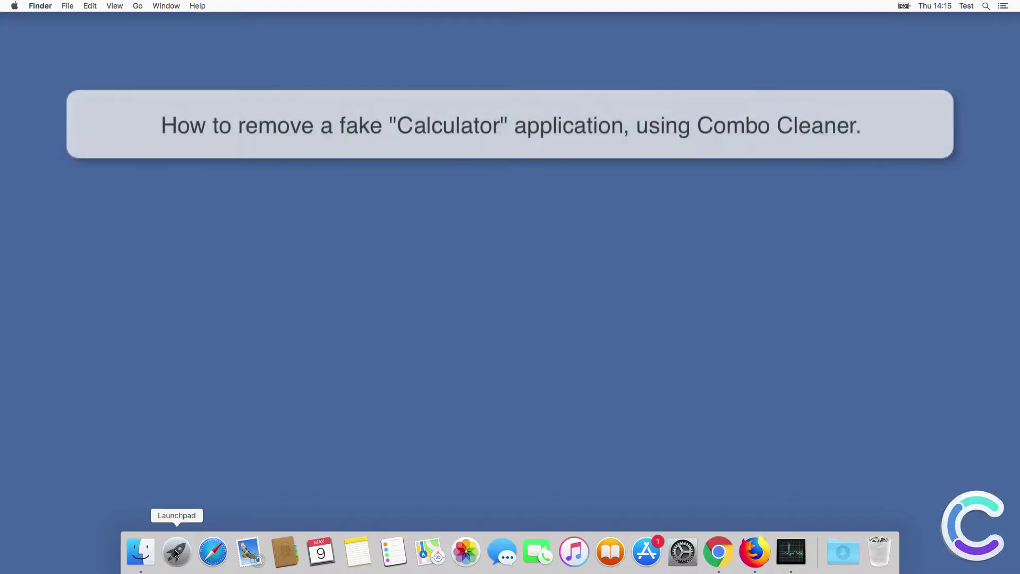
# Launch the Calculator app from the app grid, quit it, and return to the desktop
pyautogui.click(176, 553)
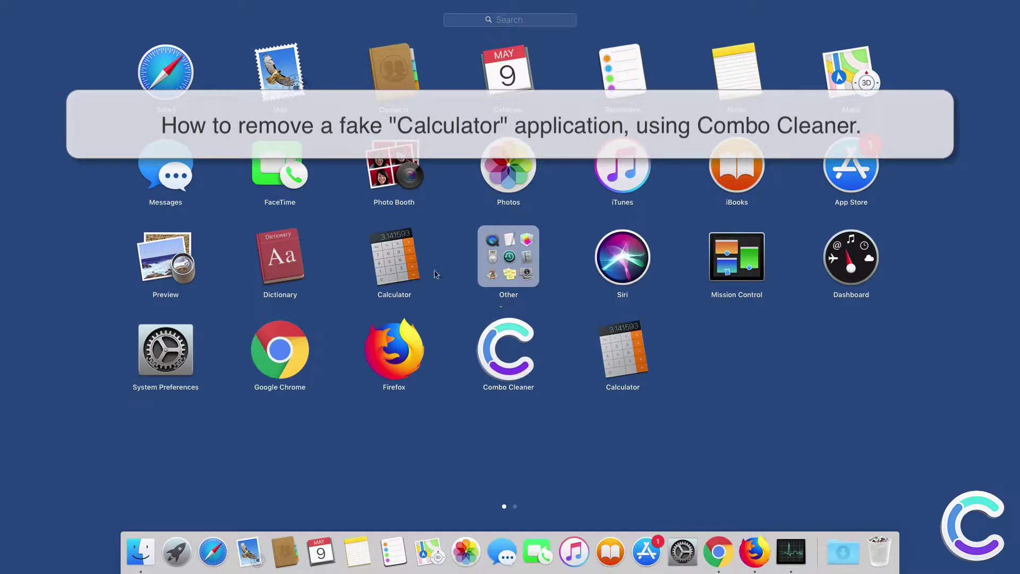
pyautogui.click(402, 263)
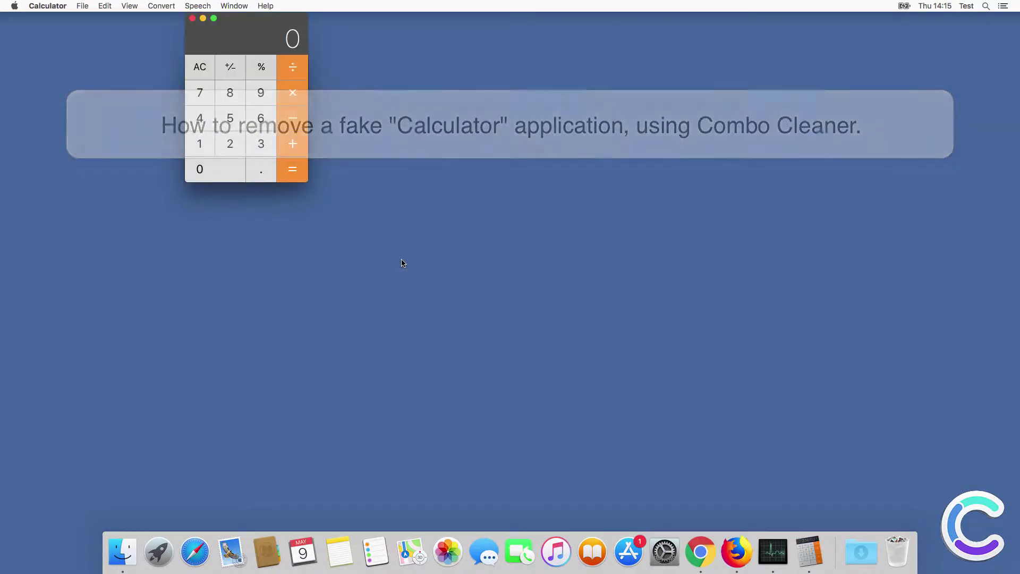
pyautogui.click(192, 19)
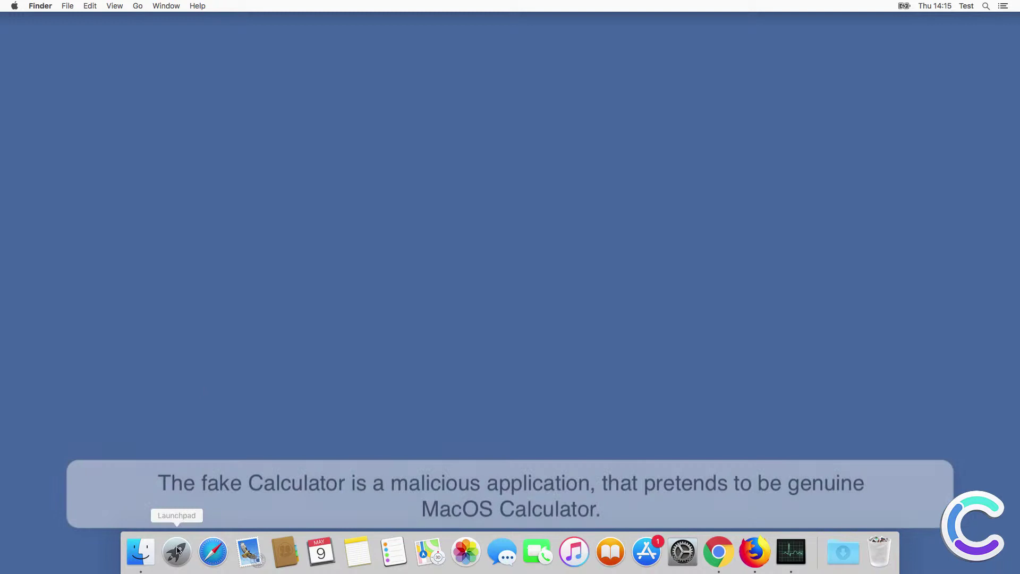
pyautogui.click(178, 541)
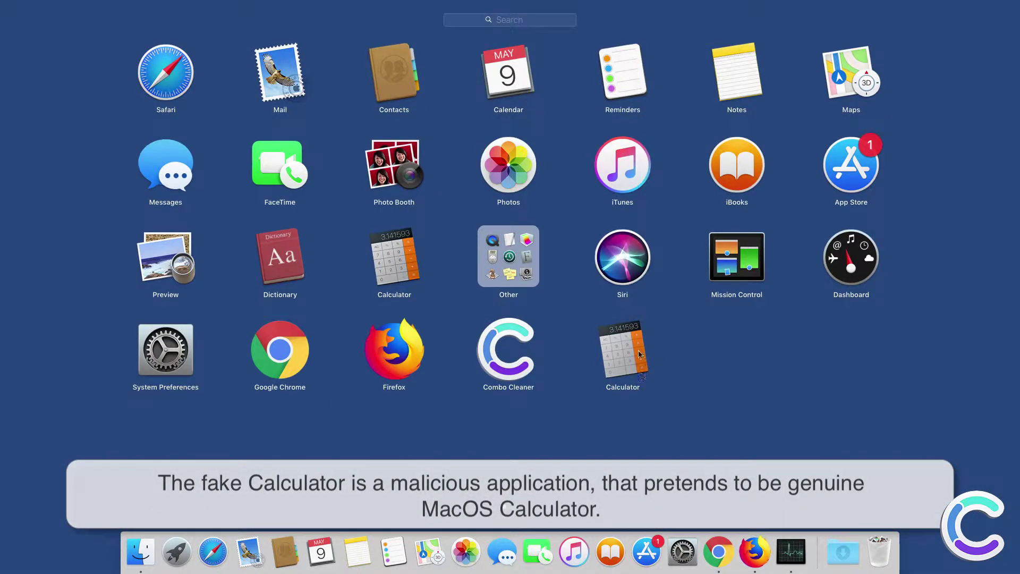
pyautogui.press('Escape')
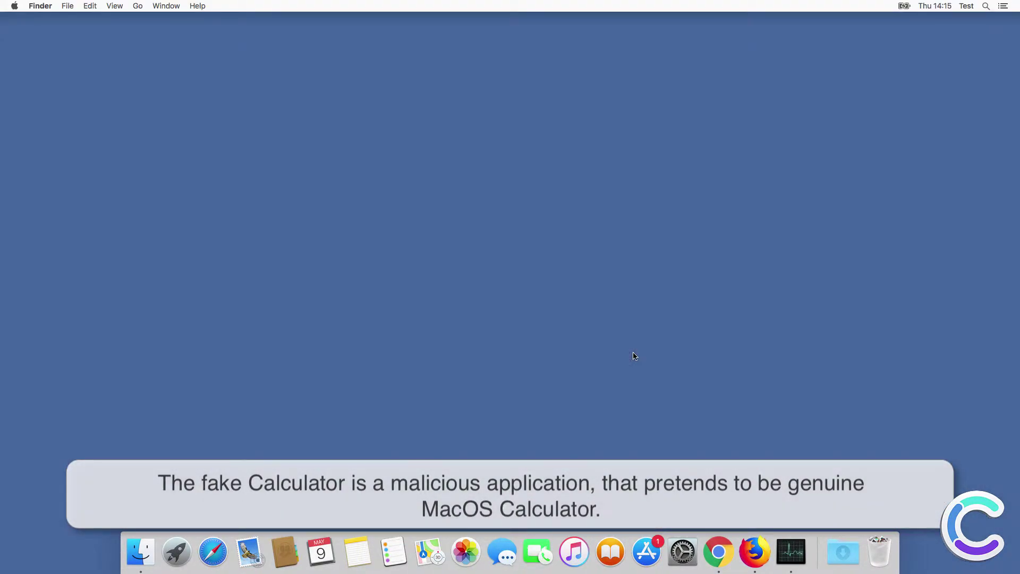
# Search for 'testing search engine' in Google Chrome, then close the browser
pyautogui.click(719, 551)
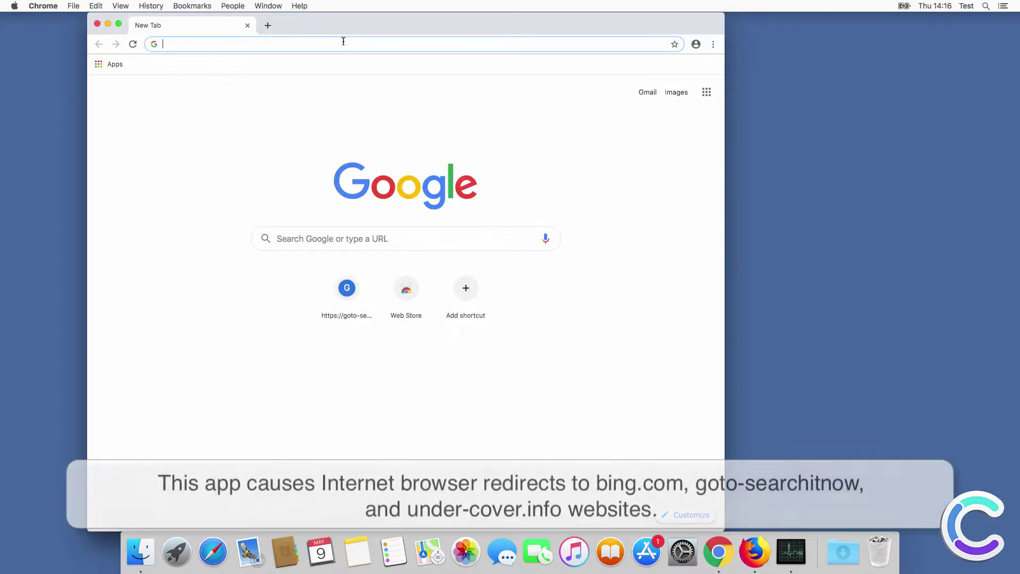
pyautogui.write('testing search engine')
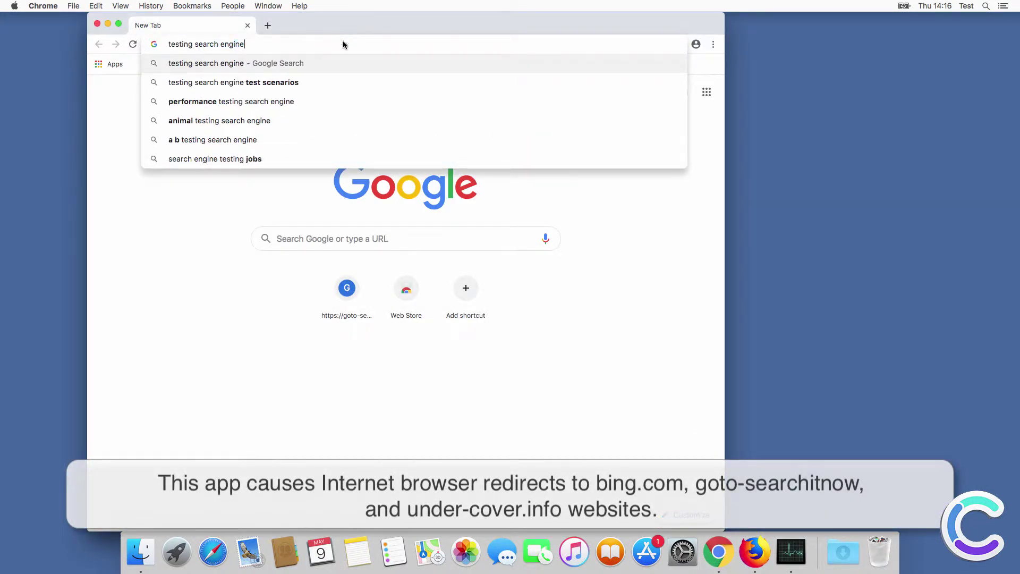
pyautogui.press('Return')
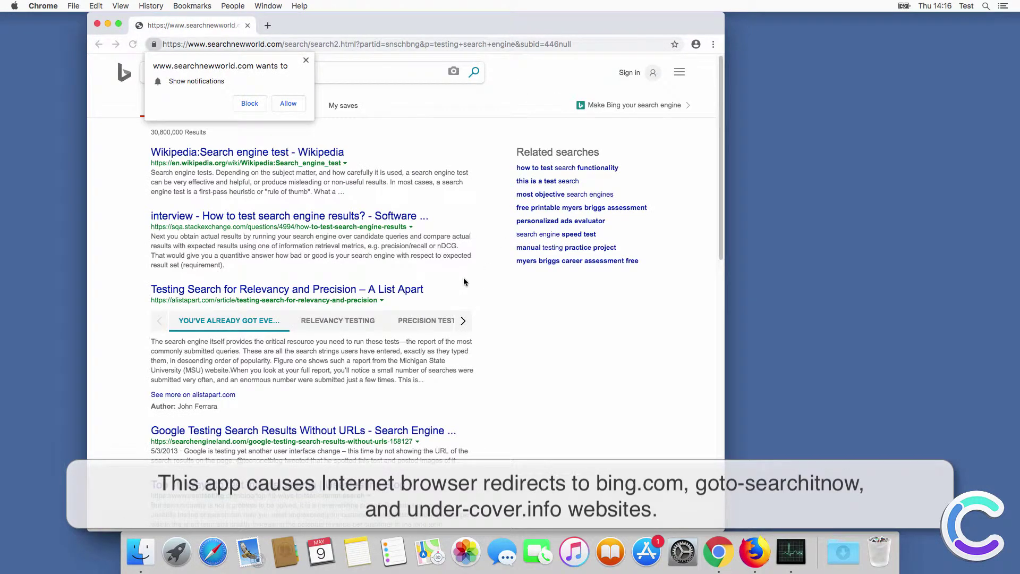
pyautogui.click(306, 60)
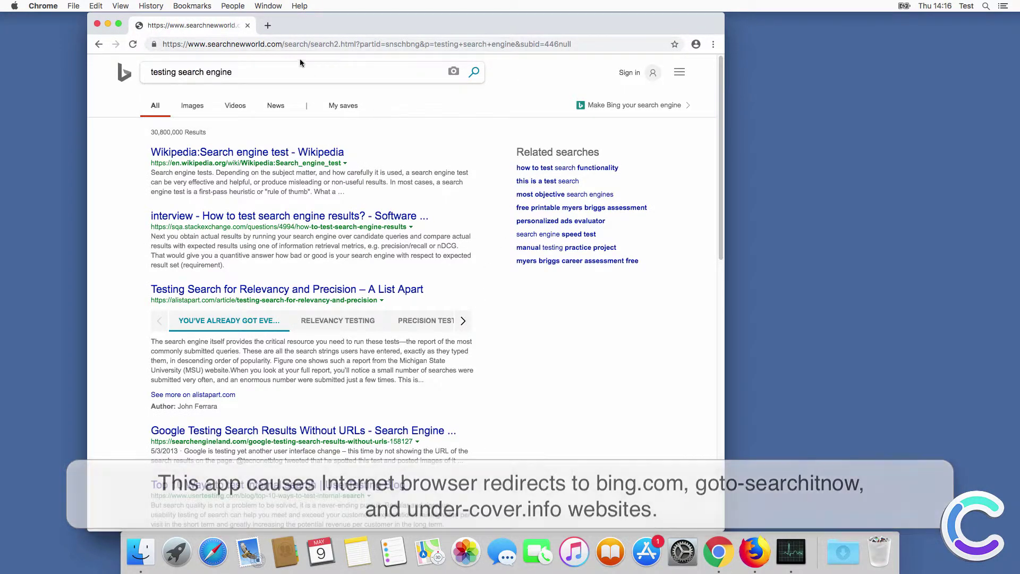
pyautogui.click(97, 24)
pyautogui.click(207, 245)
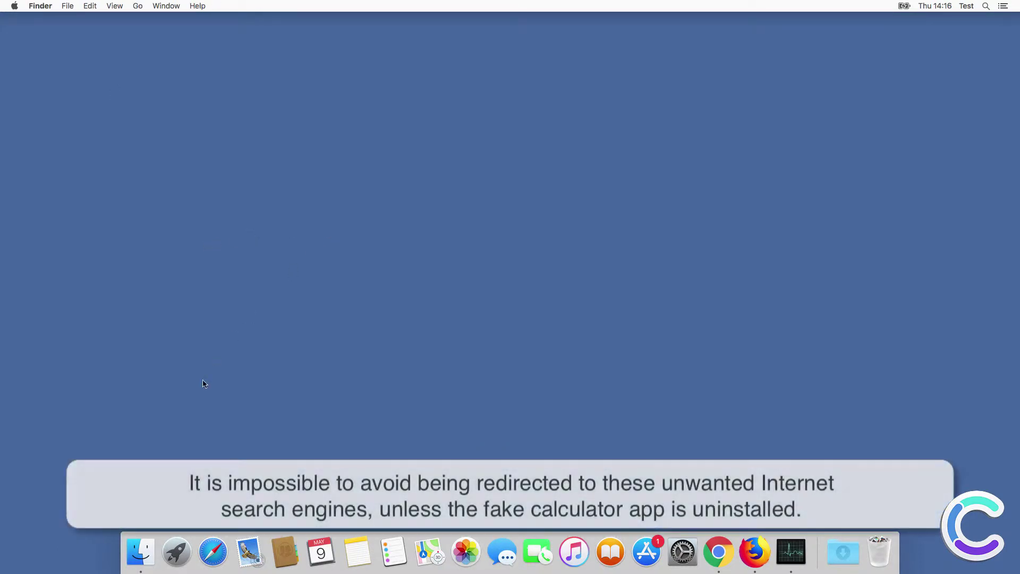
# In a new Finder window, open Application Support inside the user's Library folder
pyautogui.click(142, 557)
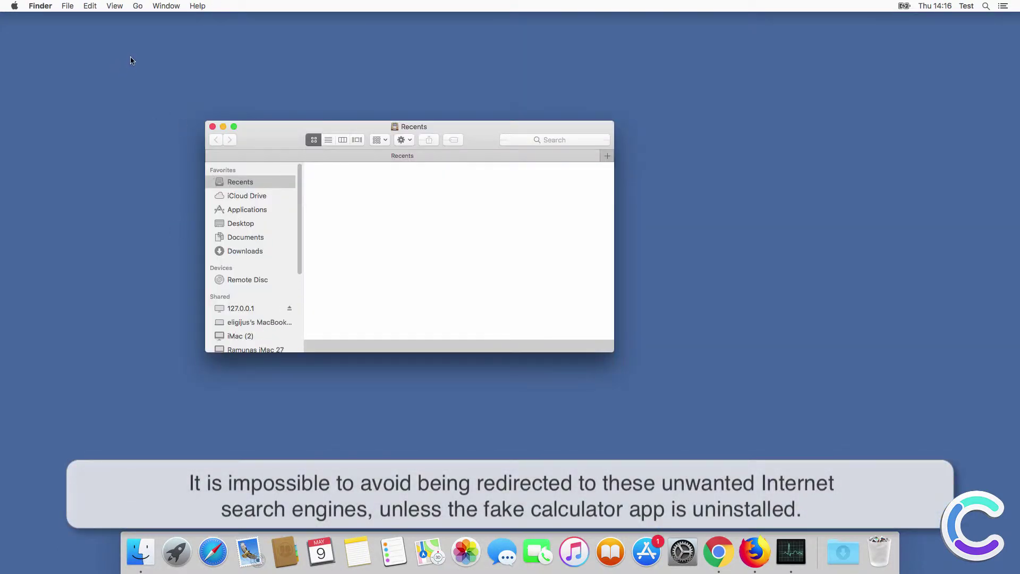
pyautogui.click(139, 7)
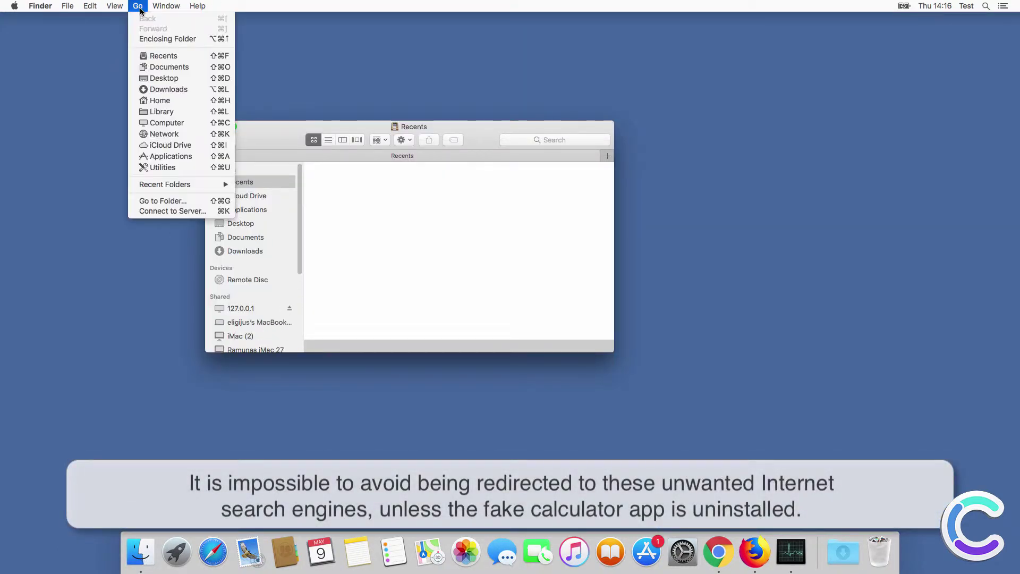
pyautogui.click(183, 112)
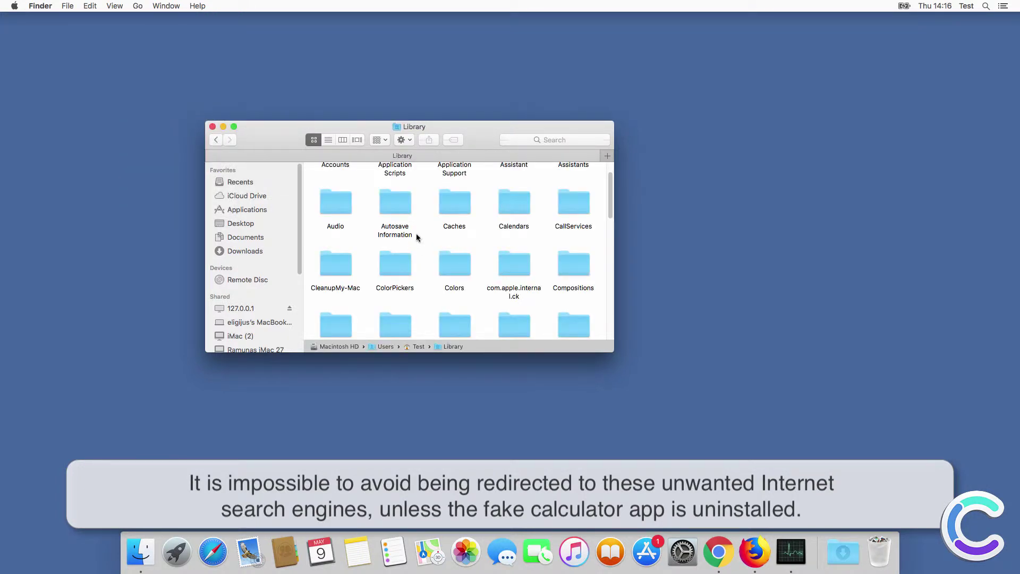
pyautogui.scroll(2, 416, 233)
pyautogui.doubleClick(454, 185)
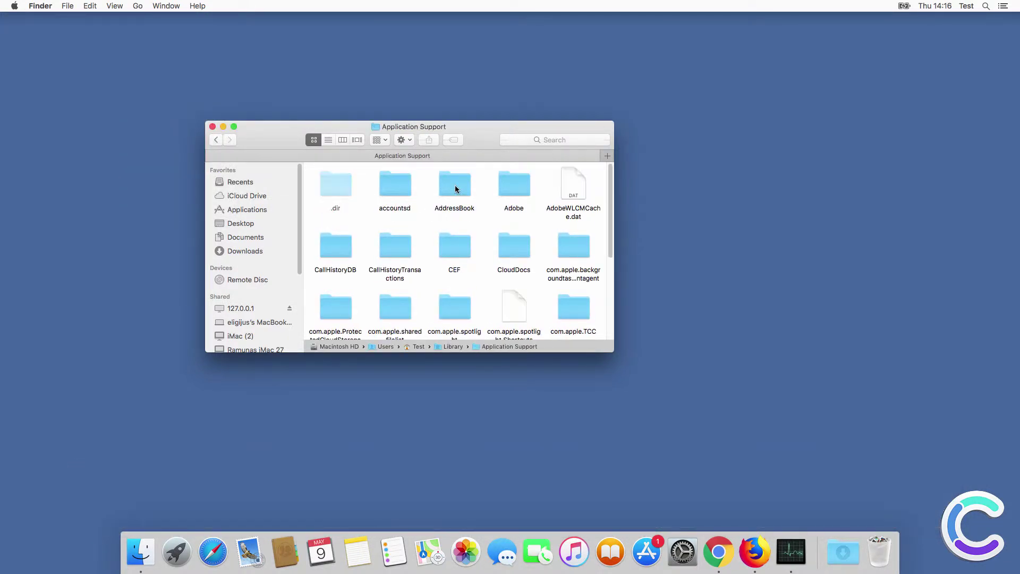
# Try deleting the hidden .dir folder, then open it to inspect its files
pyautogui.click(343, 186)
pyautogui.press('super+BackSpace')
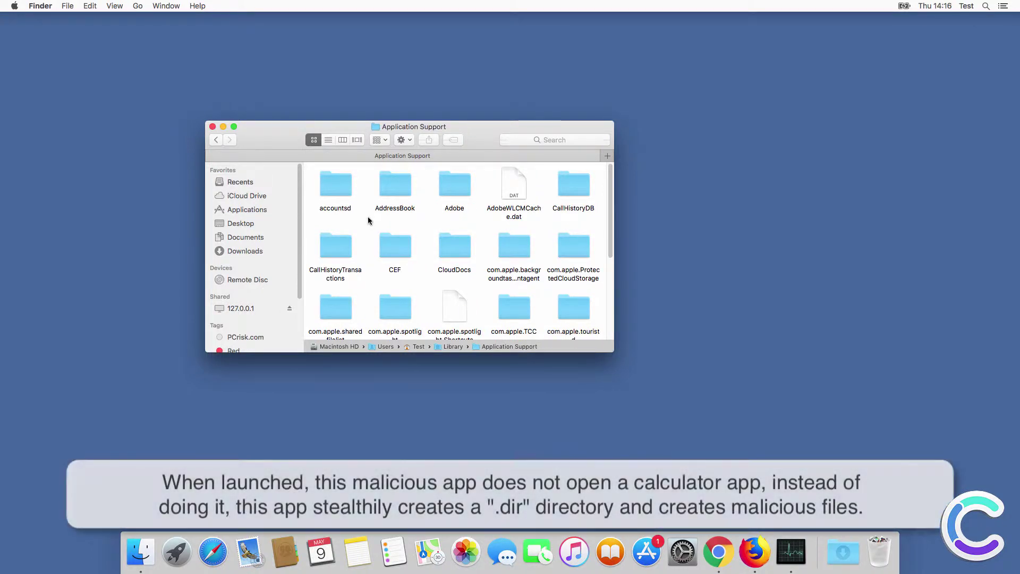
pyautogui.doubleClick(343, 186)
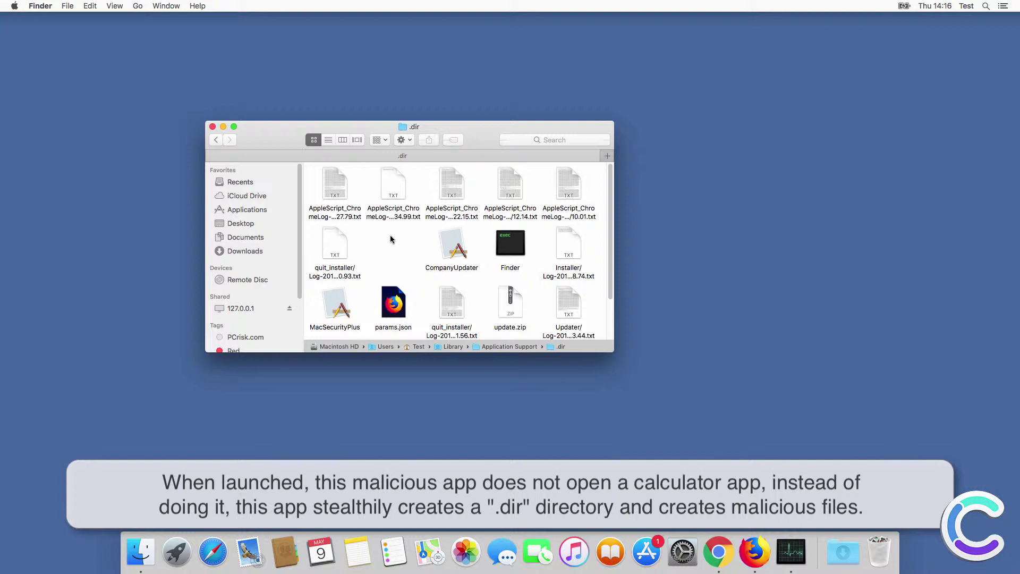
pyautogui.scroll(-3, 391, 237)
pyautogui.scroll(3, 391, 239)
# Move the .dir folder to the Trash from Application Support and close the window
pyautogui.click(217, 140)
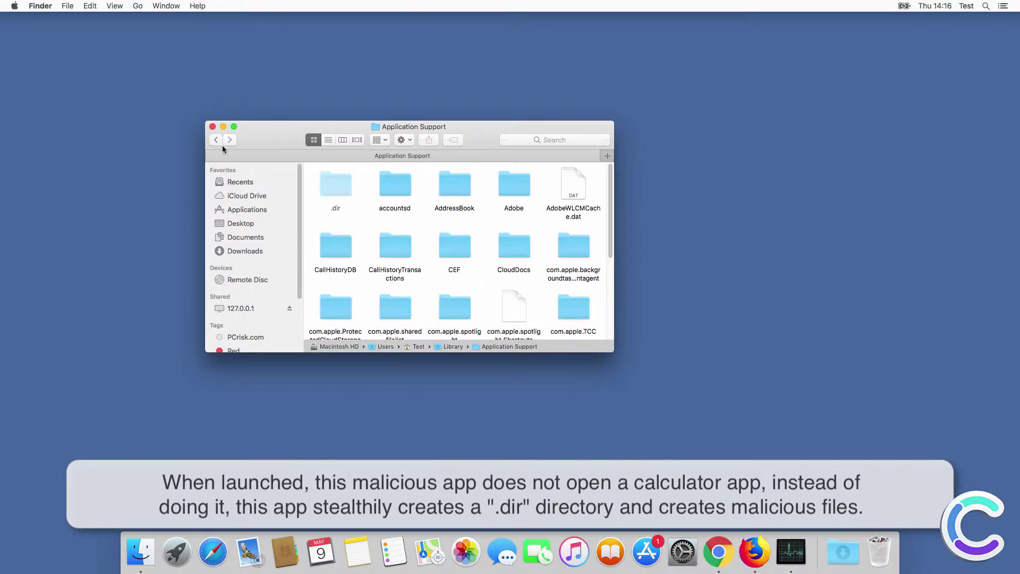
pyautogui.rightClick(344, 187)
pyautogui.click(358, 203)
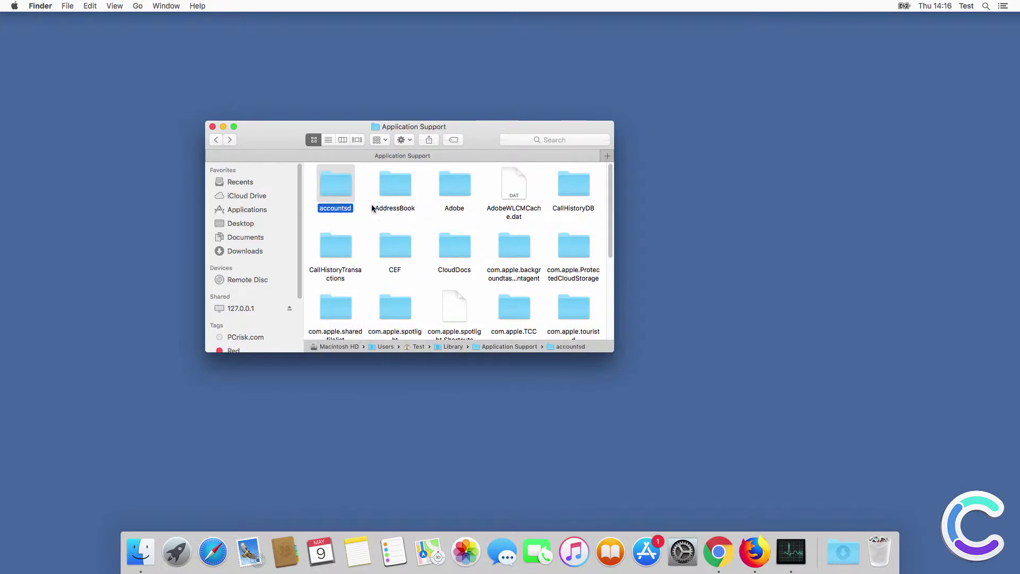
pyautogui.click(333, 189)
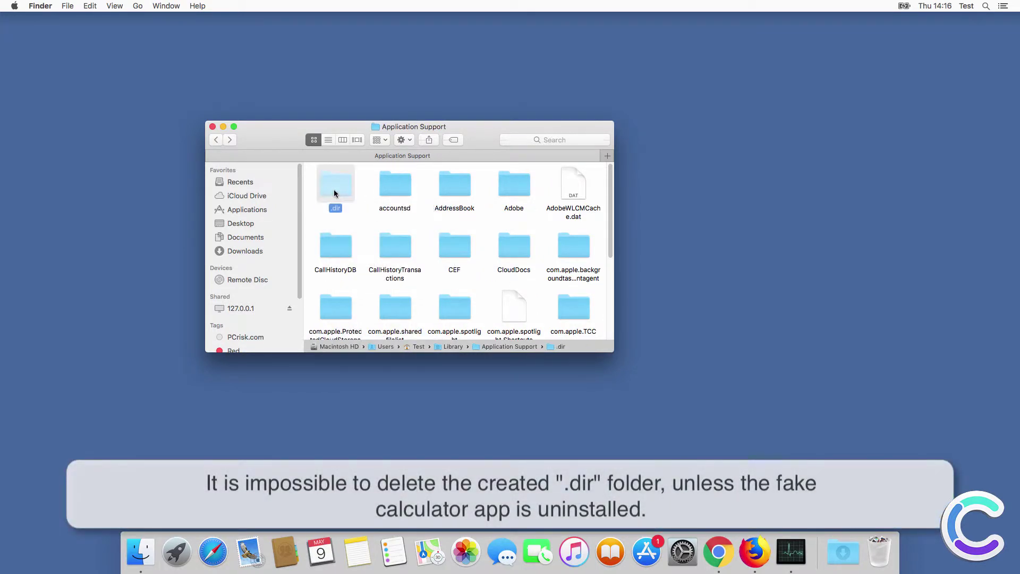
pyautogui.click(212, 127)
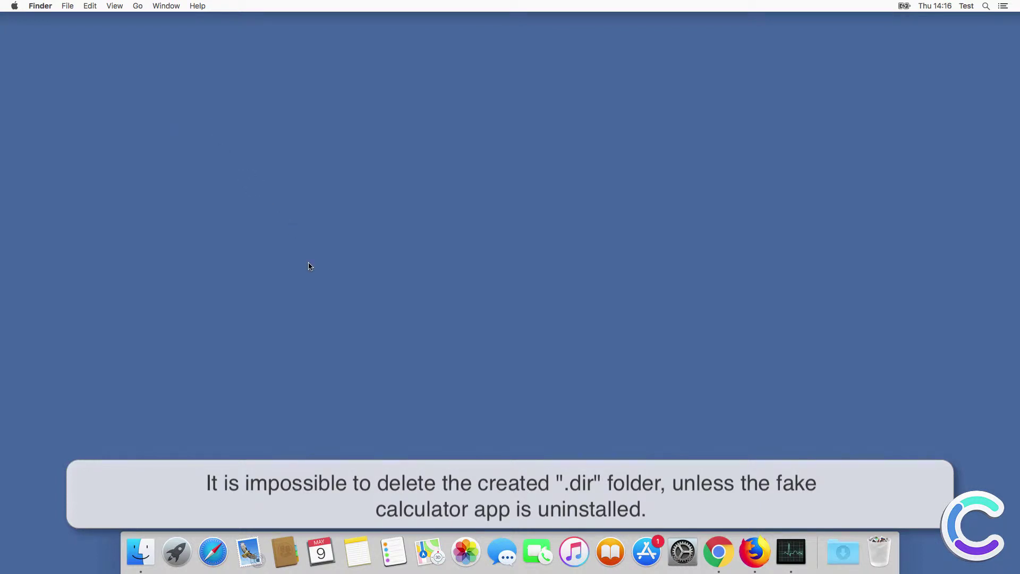
# Go to the home folder's Applications and move the fake Calculator app to the Trash
pyautogui.click(150, 550)
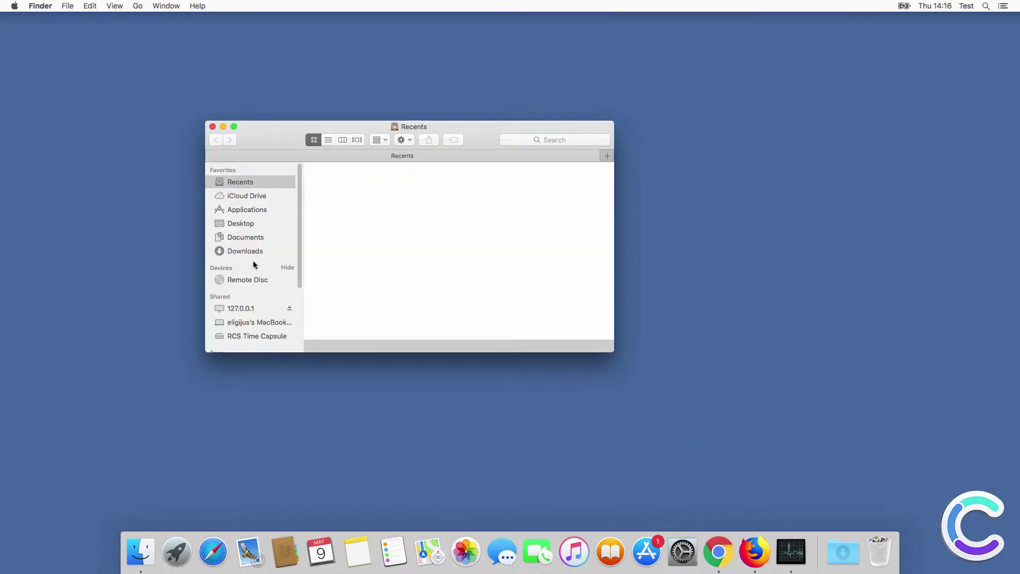
pyautogui.click(139, 7)
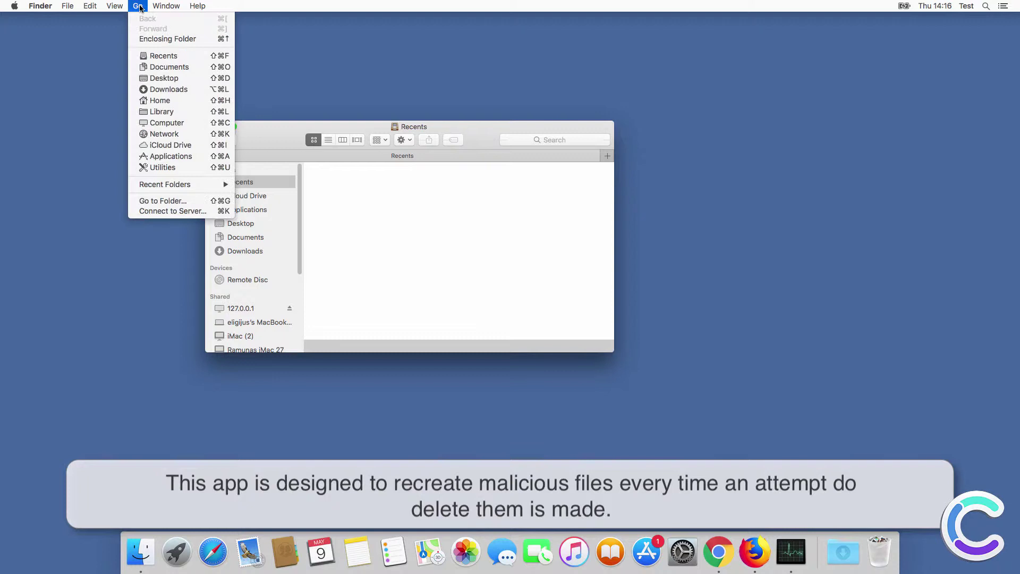
pyautogui.click(169, 201)
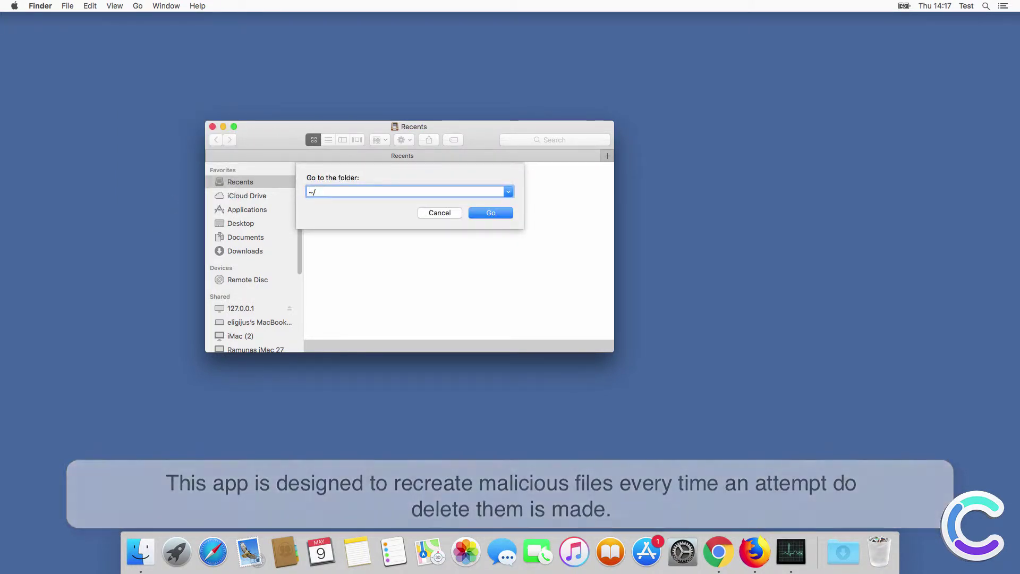
pyautogui.press('Return')
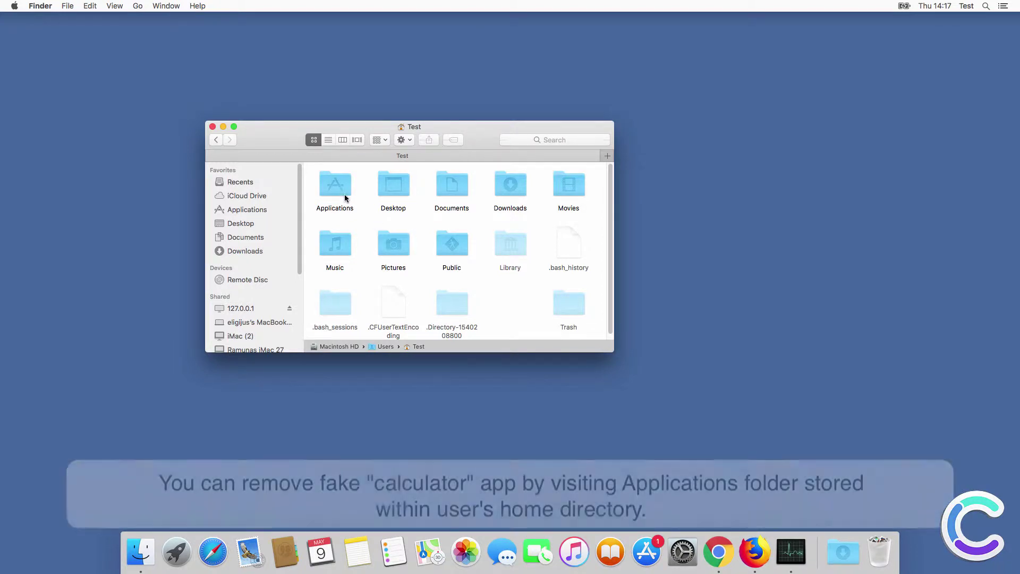
pyautogui.doubleClick(333, 190)
pyautogui.click(337, 188)
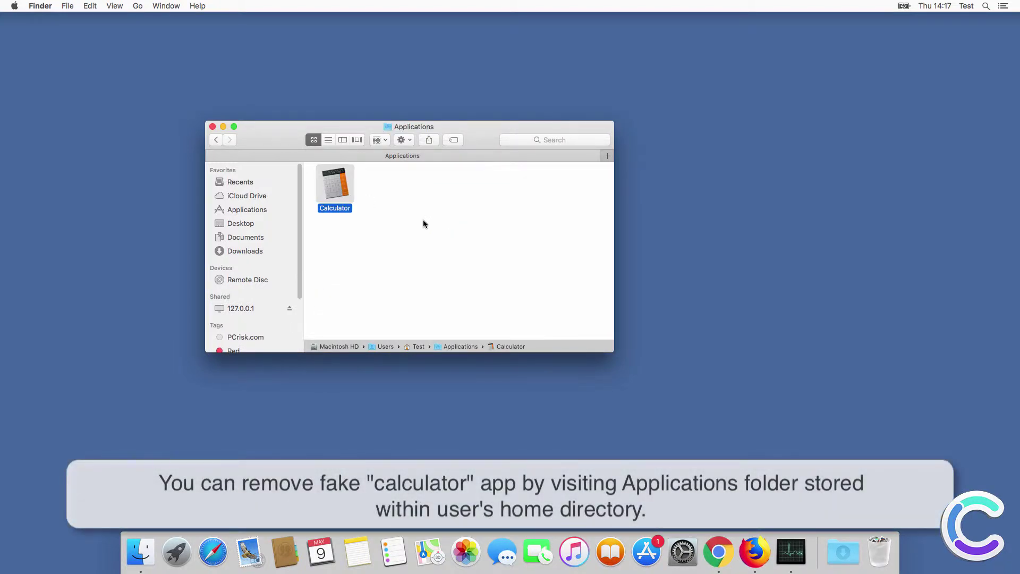
pyautogui.rightClick(340, 186)
pyautogui.click(374, 215)
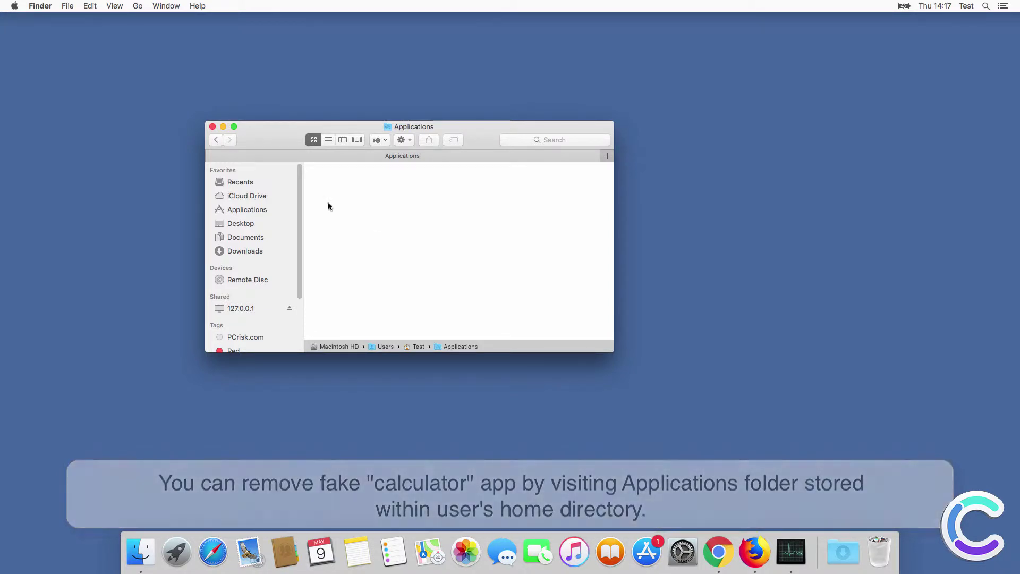
# Jump to the Library folder and select Application Support
pyautogui.click(137, 6)
pyautogui.click(172, 113)
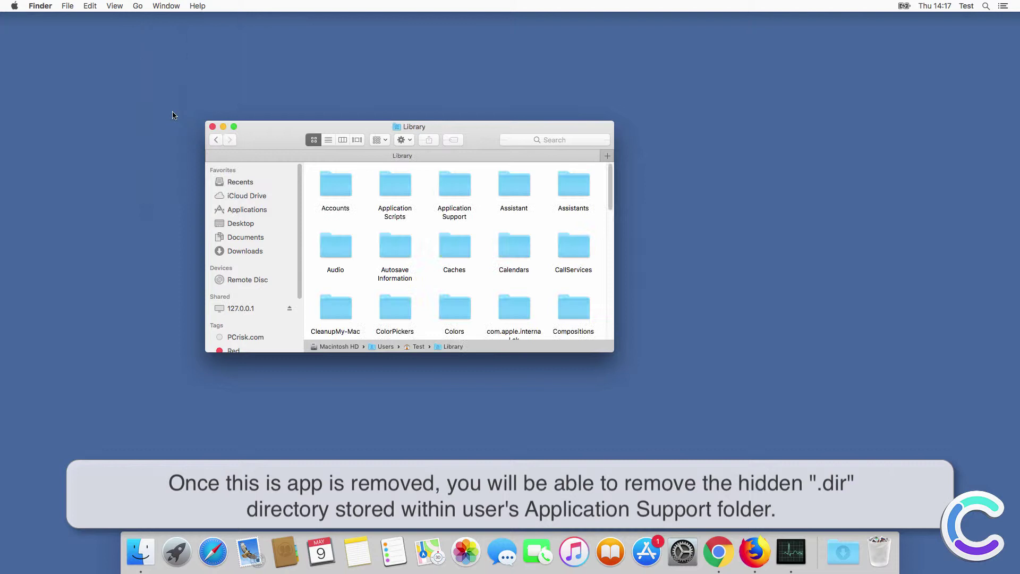
pyautogui.click(445, 191)
# Open Application Support and move the hidden .dir folder to the Trash
pyautogui.doubleClick(457, 186)
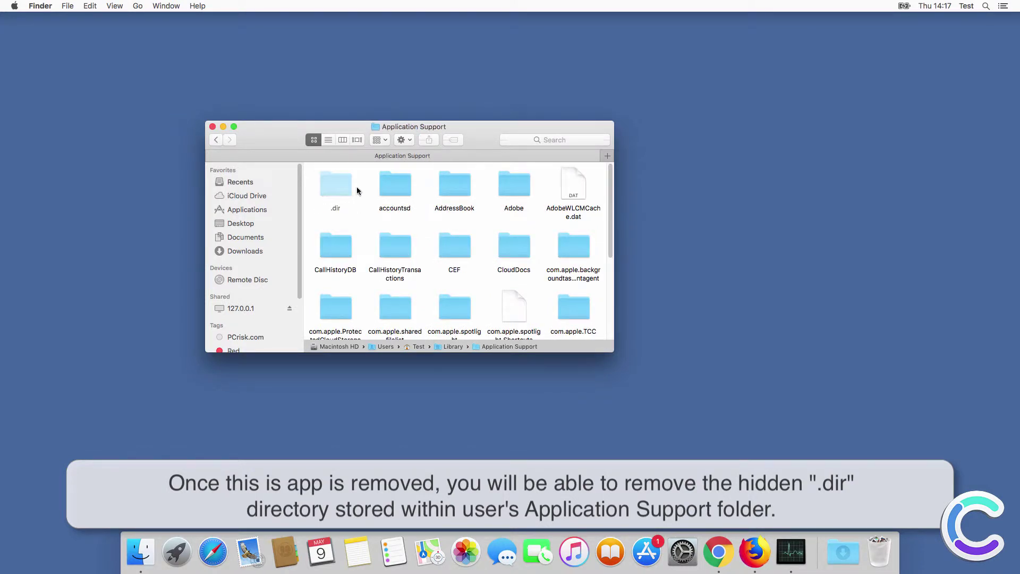
pyautogui.click(327, 187)
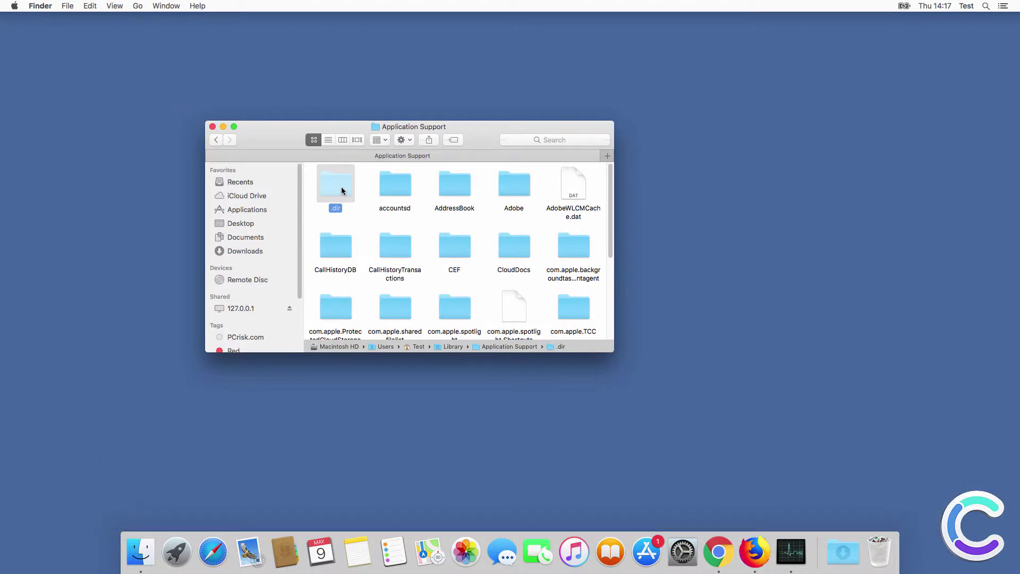
pyautogui.rightClick(341, 187)
pyautogui.click(388, 209)
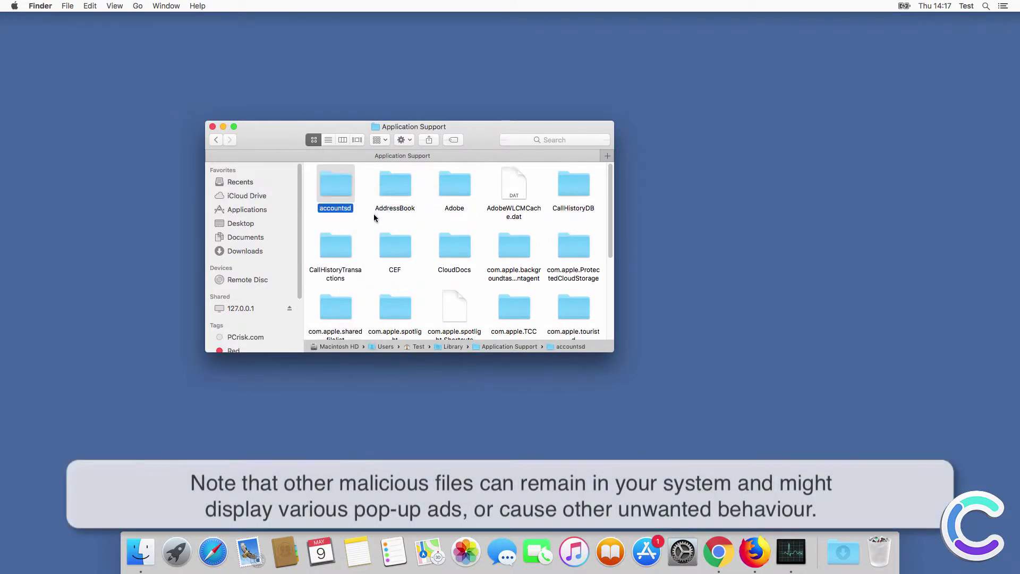
pyautogui.click(366, 225)
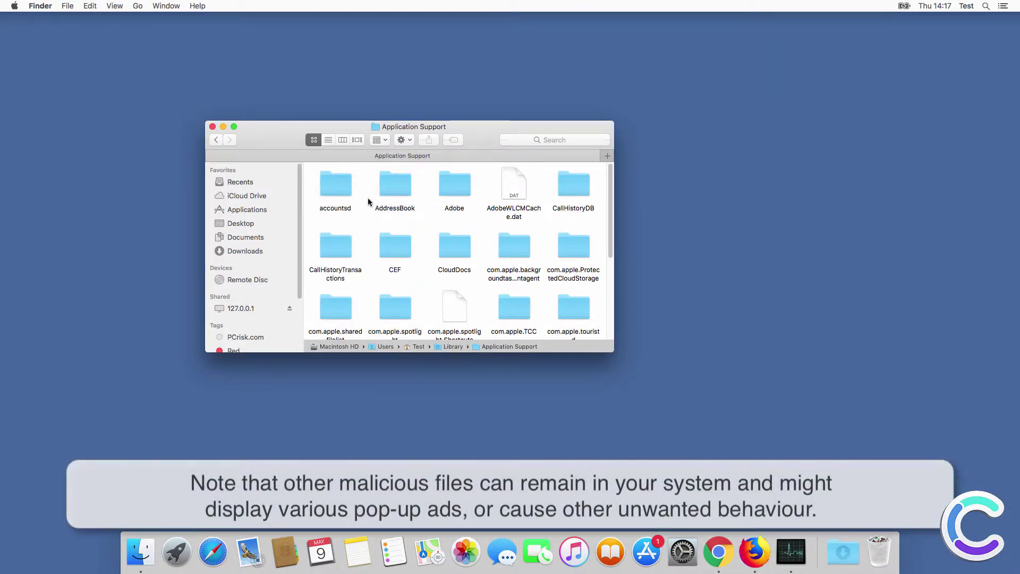
# Close the Finder window and return to the empty desktop
pyautogui.click(212, 128)
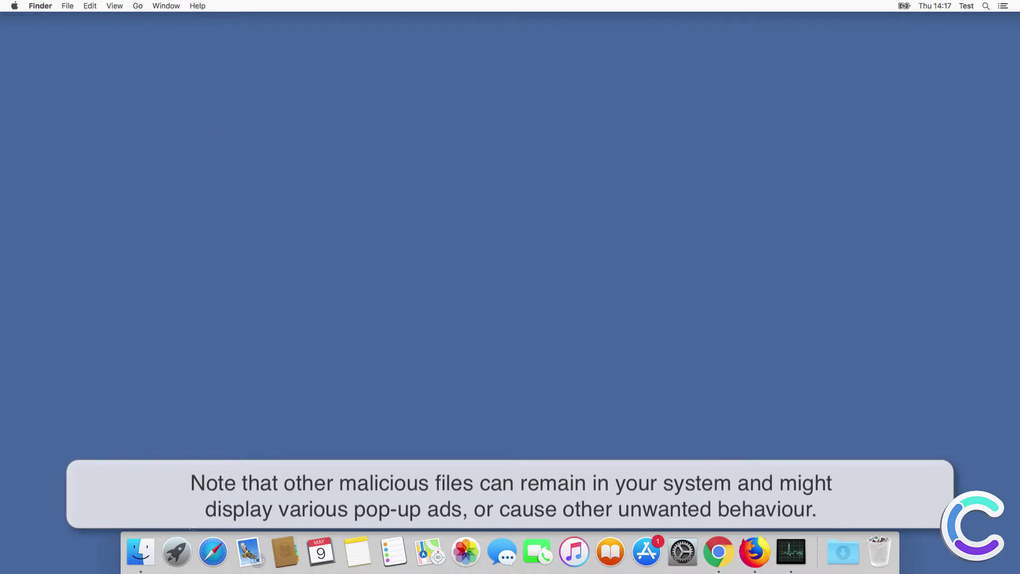
pyautogui.click(179, 555)
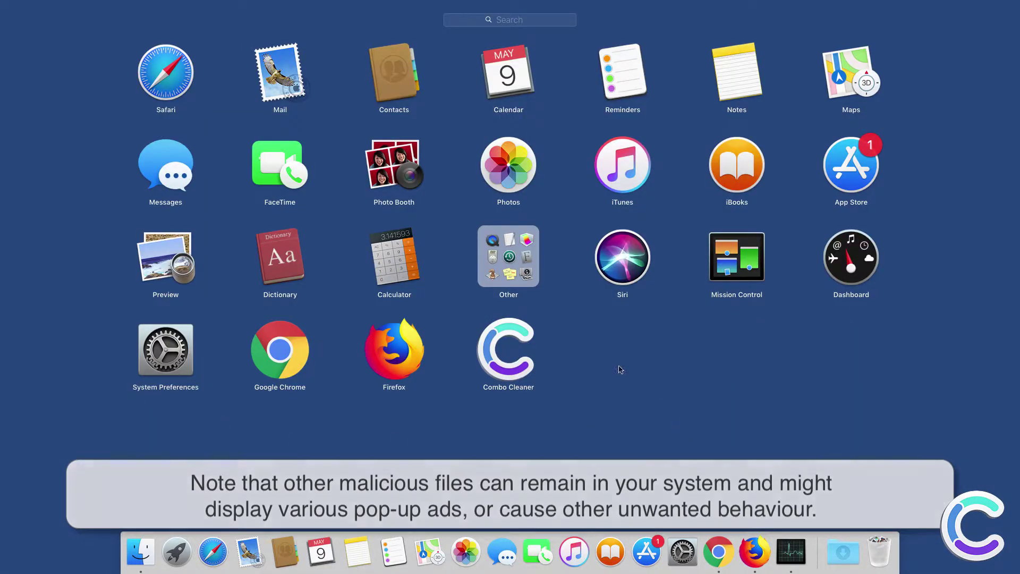
pyautogui.click(593, 377)
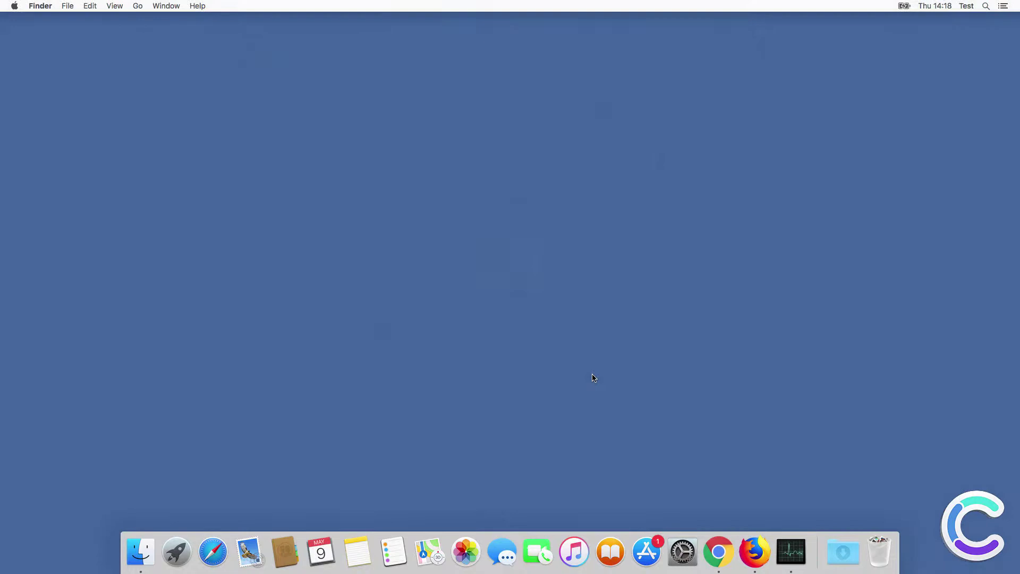
pyautogui.click(213, 551)
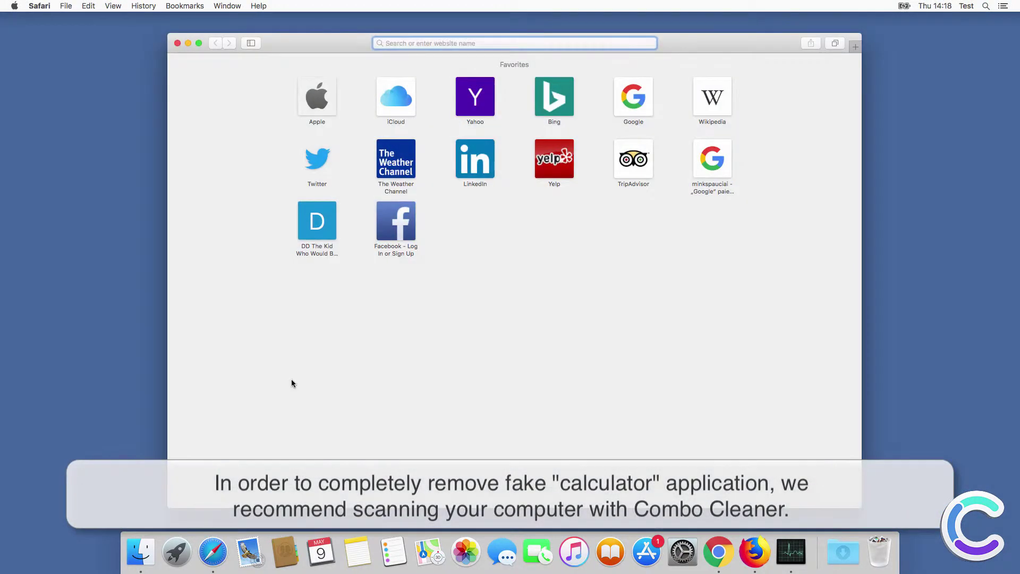
pyautogui.write('www')
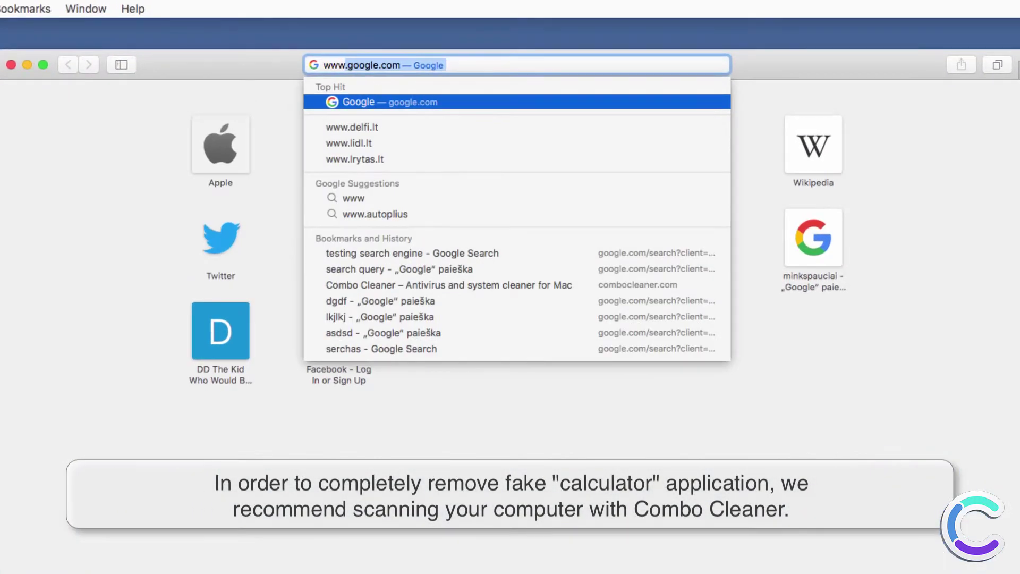
pyautogui.write('.combocleaner.com')
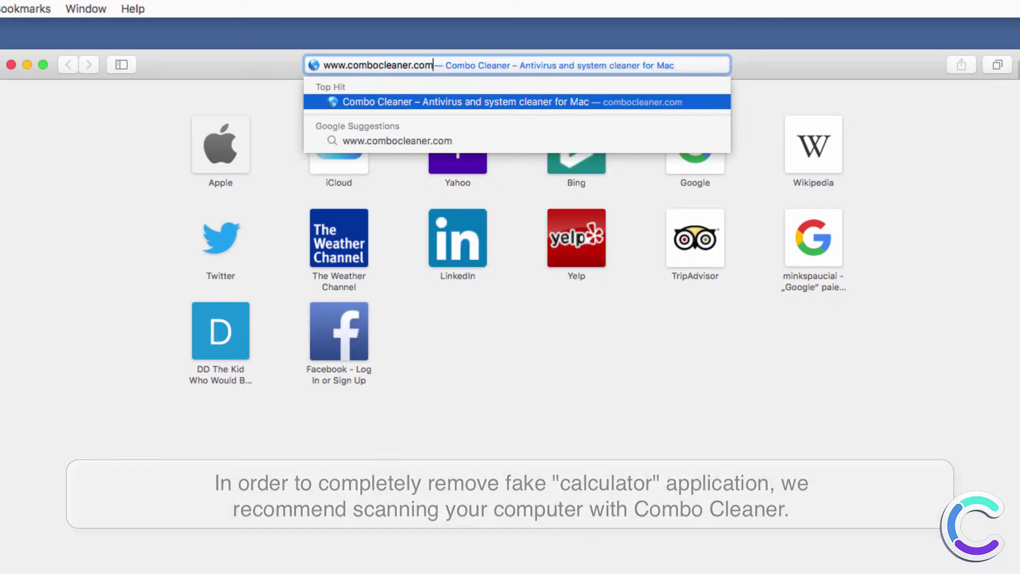
pyautogui.press('Return')
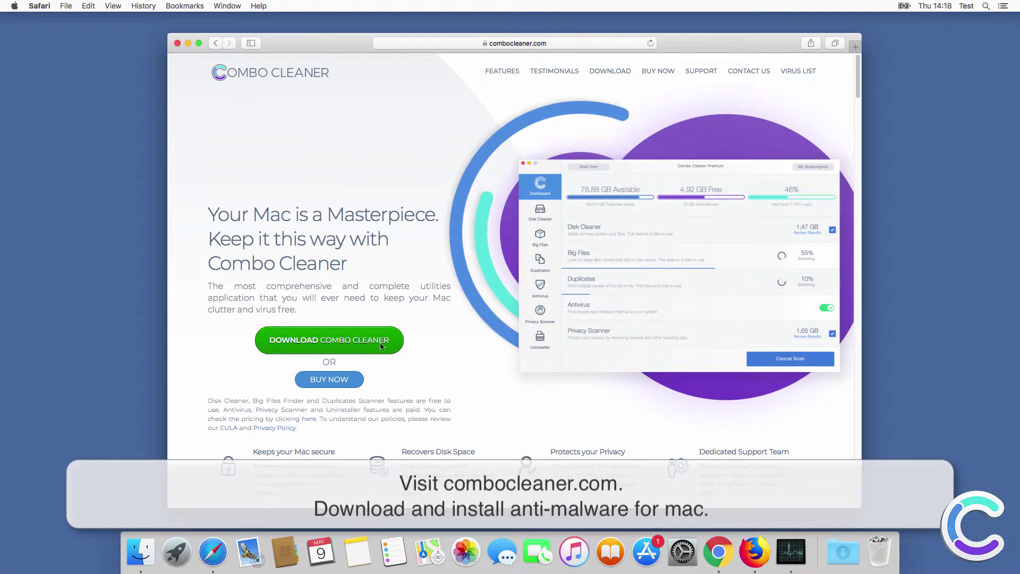
pyautogui.click(382, 345)
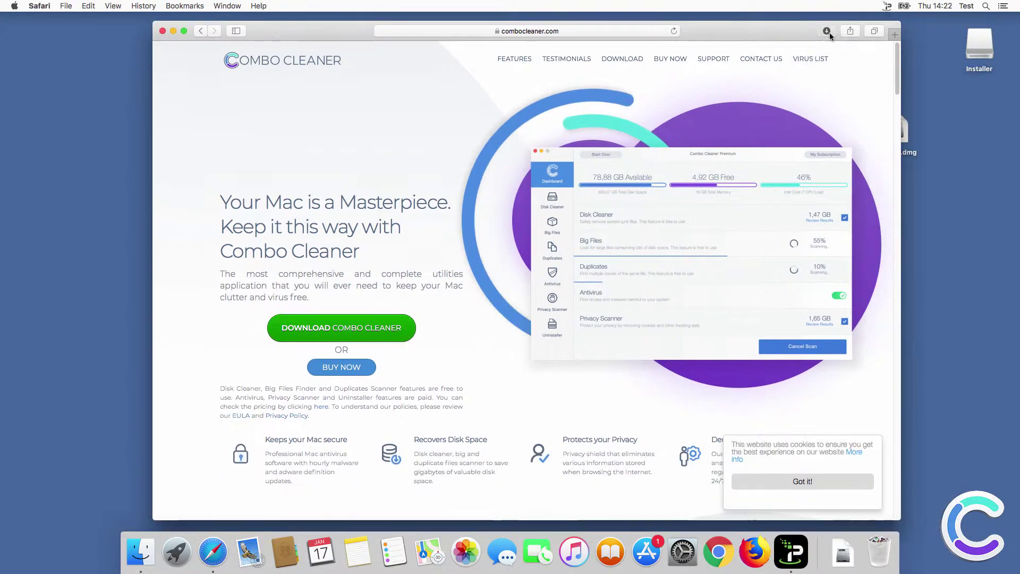
pyautogui.click(827, 31)
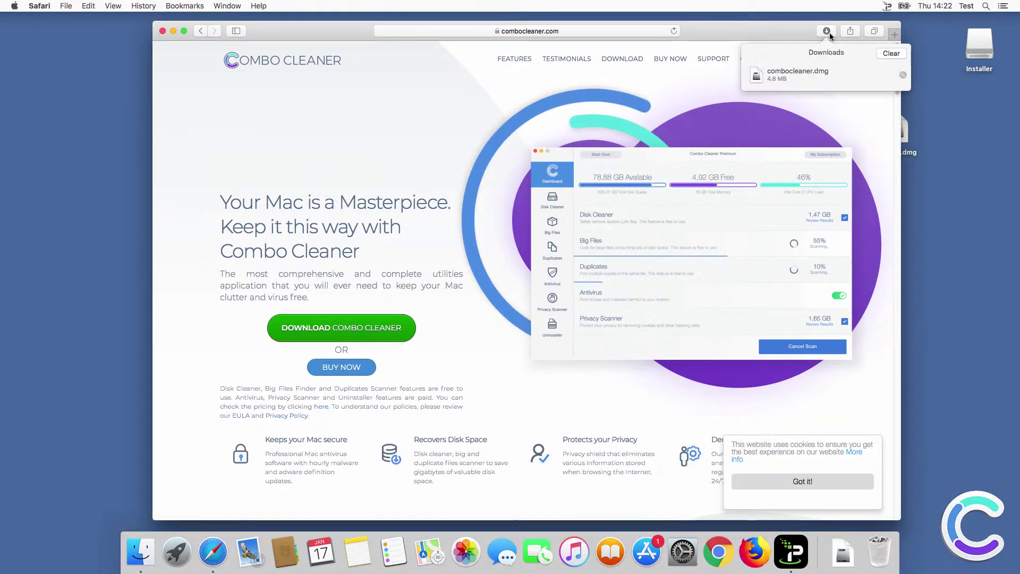
# Mount combocleaner.dmg, drag Combo Cleaner into Applications, and close the installer and Downloads windows
pyautogui.click(903, 75)
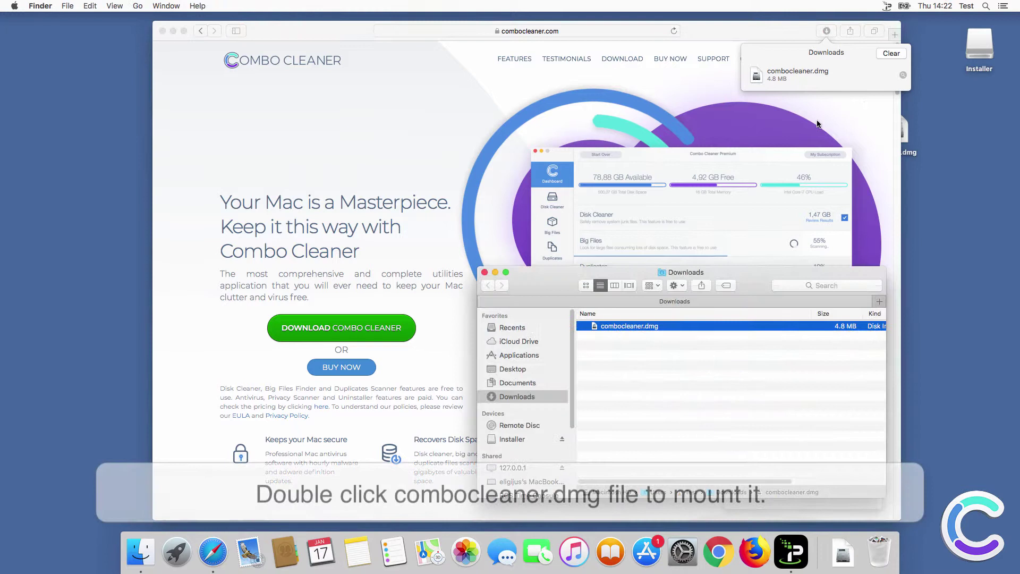
pyautogui.doubleClick(625, 327)
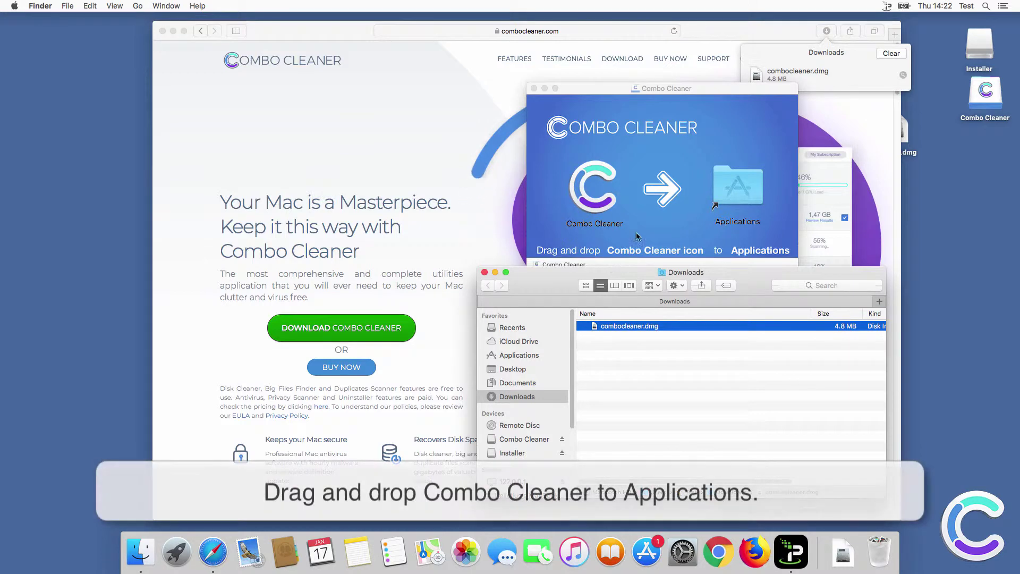
pyautogui.click(608, 203)
pyautogui.click(578, 191)
pyautogui.moveTo(579, 191); pyautogui.dragTo(736, 184)
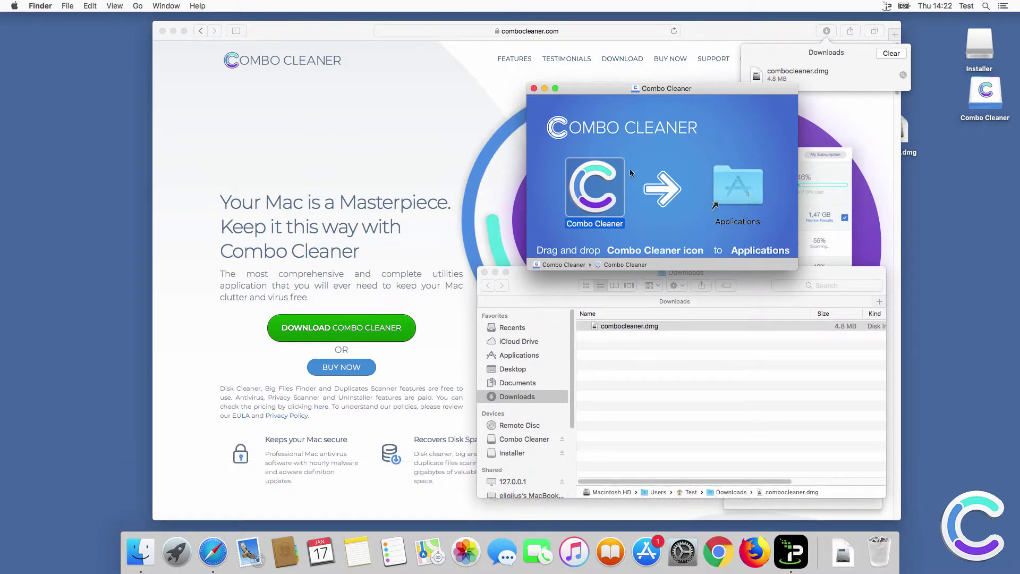
pyautogui.click(534, 89)
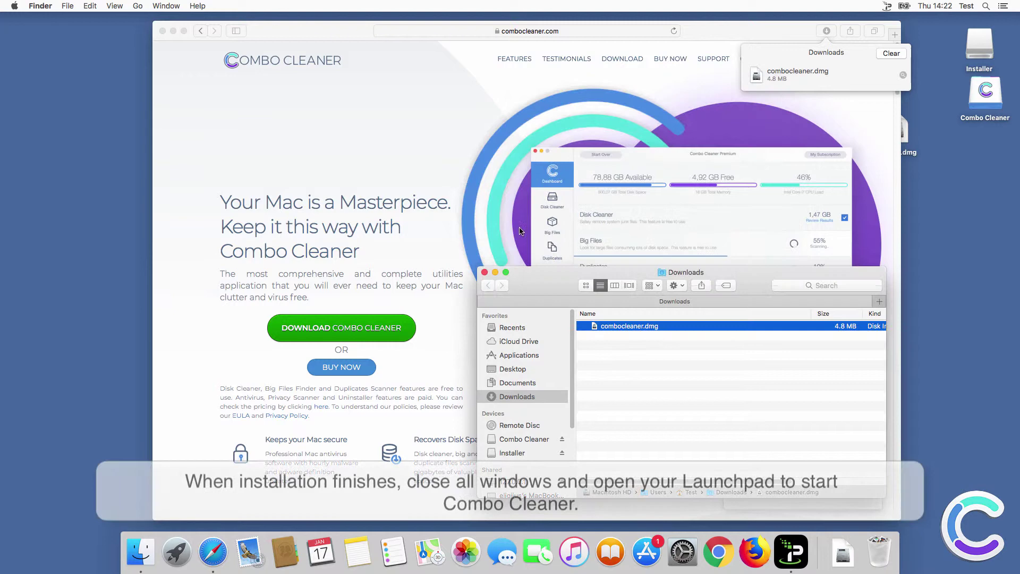
pyautogui.click(484, 273)
# Close the Combo Cleaner website, launch Combo Cleaner from Launchpad, and approve opening it
pyautogui.click(163, 31)
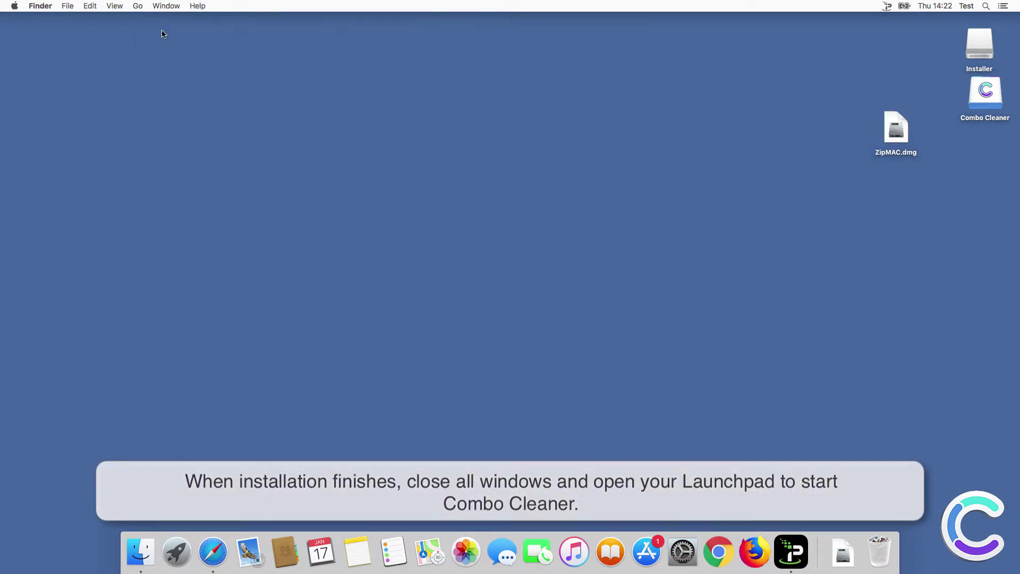
pyautogui.click(177, 550)
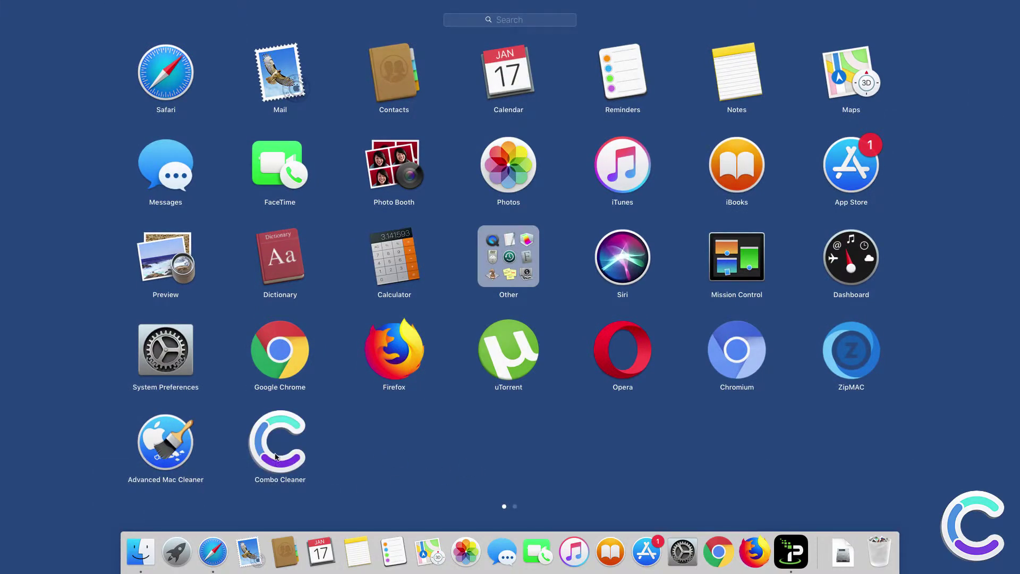
pyautogui.click(268, 457)
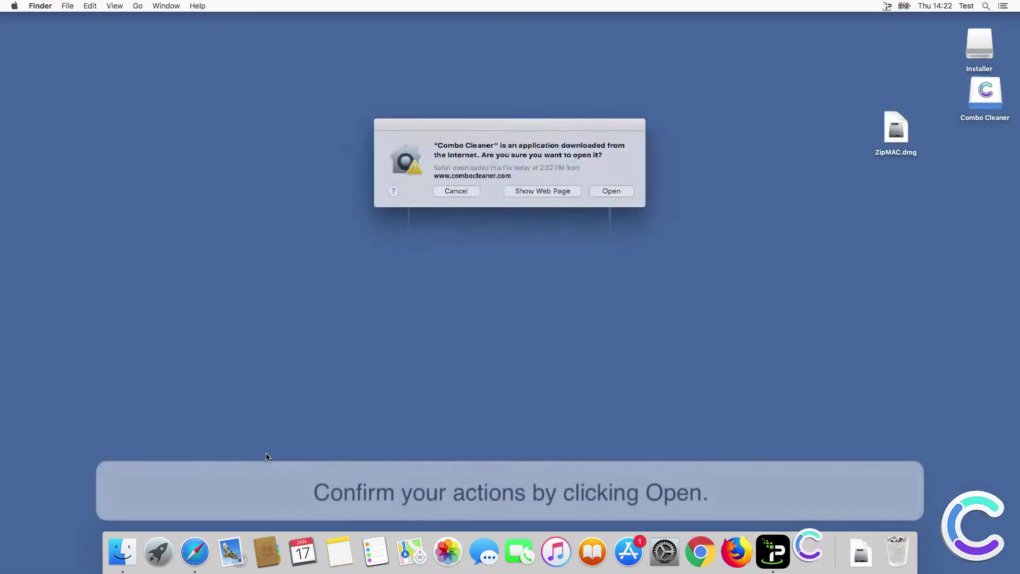
pyautogui.click(606, 191)
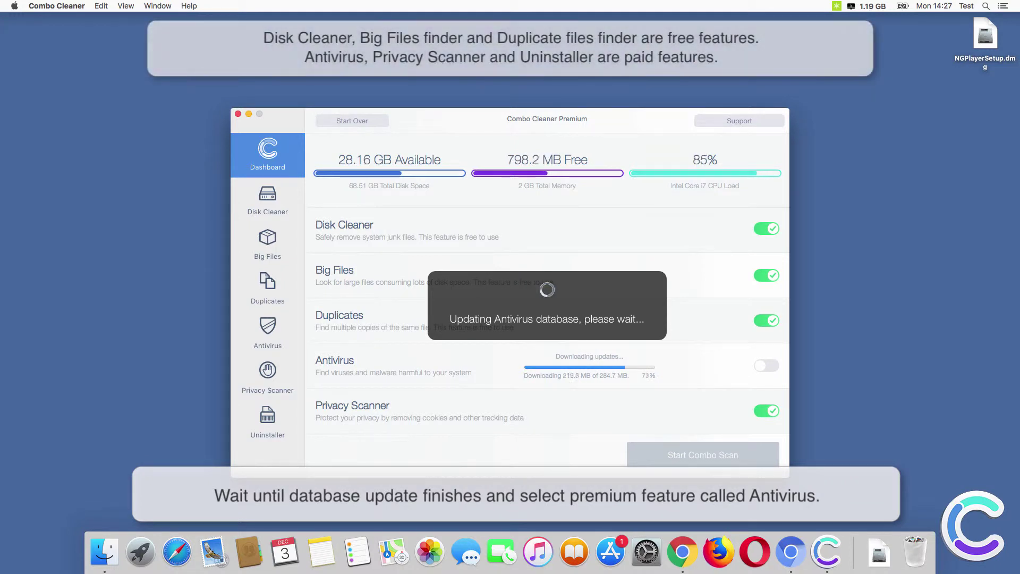
# Start a Full Scan of all files from Combo Cleaner's Antivirus section
pyautogui.click(263, 333)
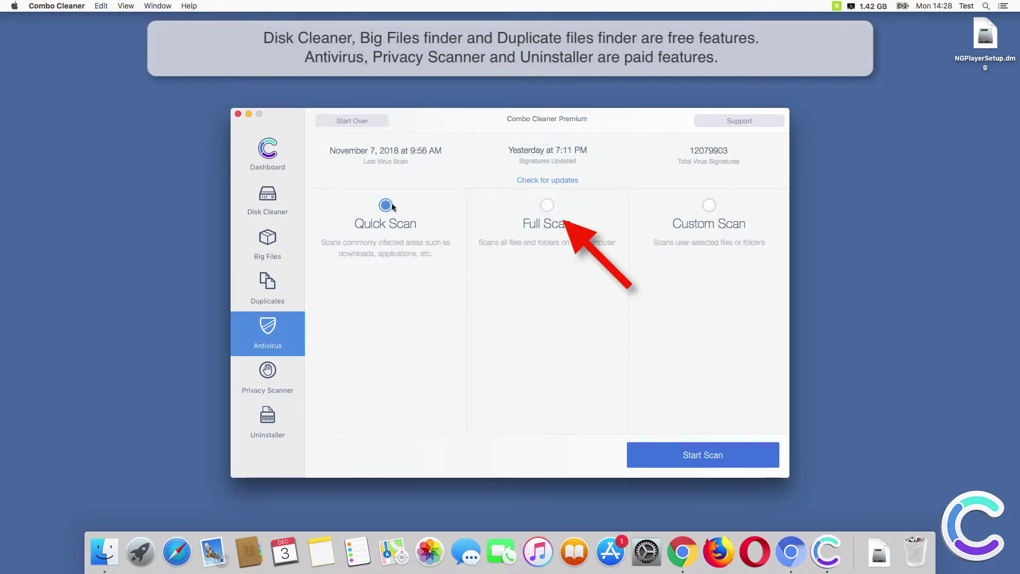
pyautogui.click(548, 205)
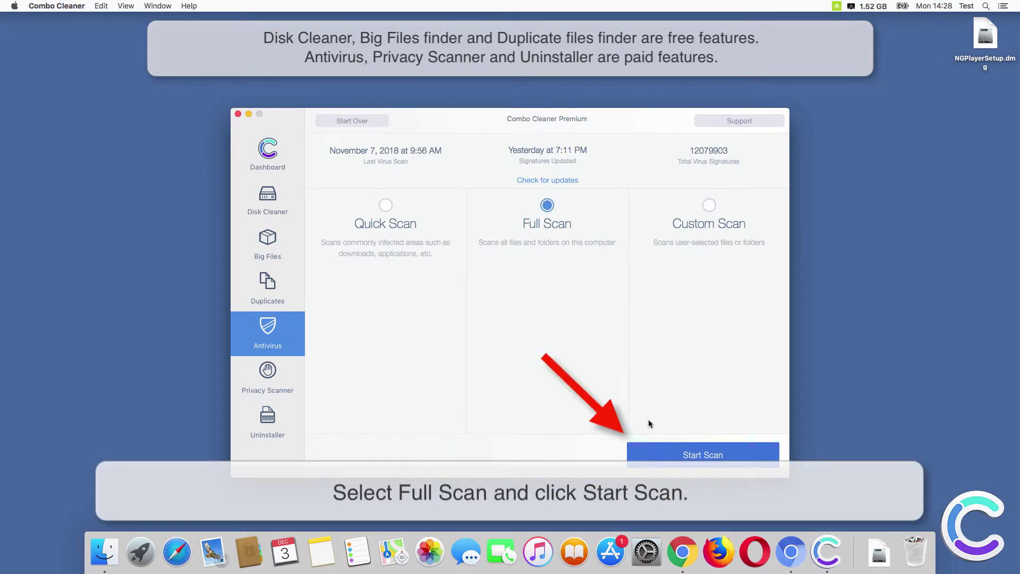
pyautogui.click(680, 456)
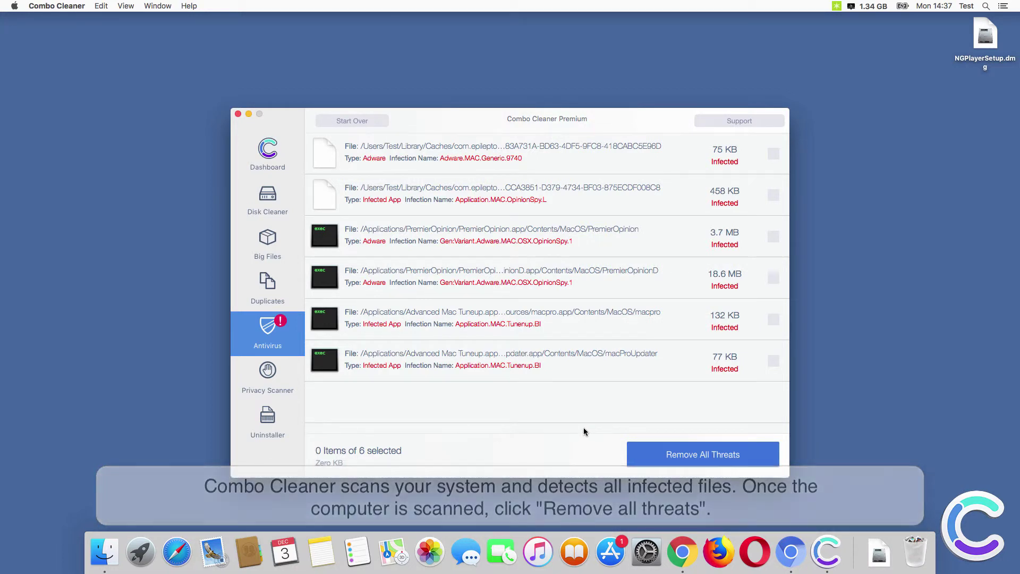
# Remove all threats, dismiss the warning, authorize as administrator, and agree to restart now
pyautogui.click(688, 456)
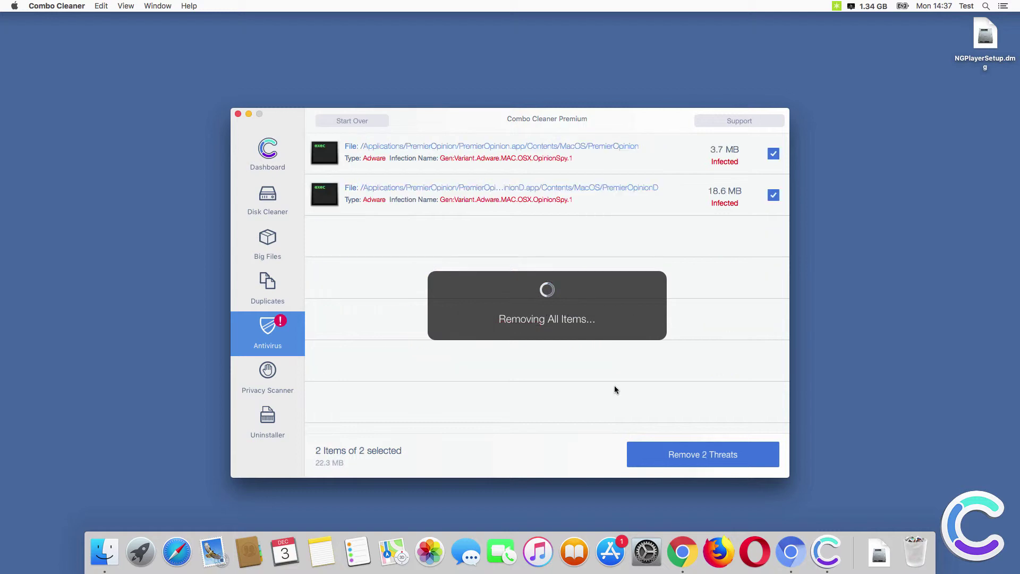
pyautogui.click(583, 191)
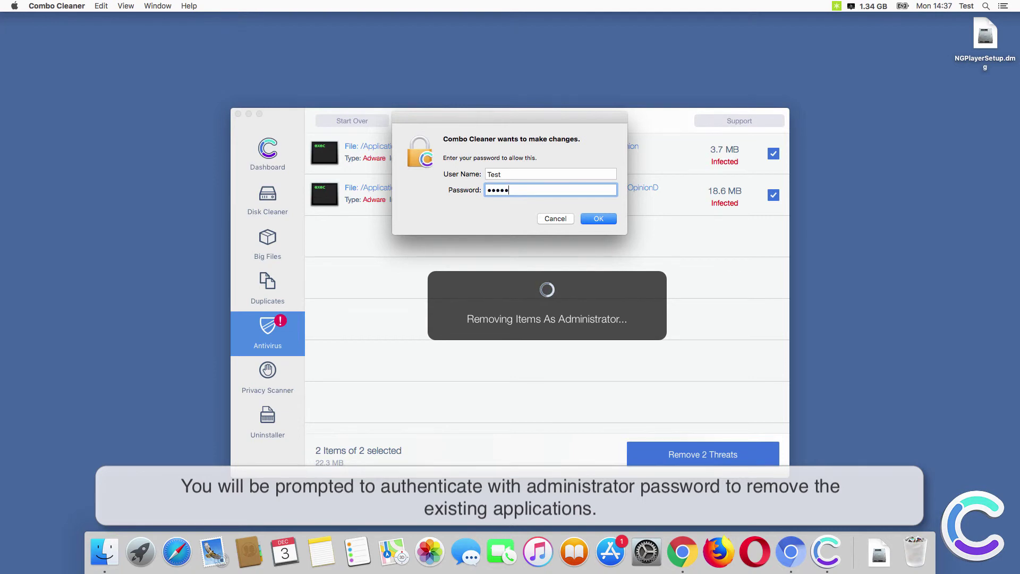
pyautogui.click(609, 217)
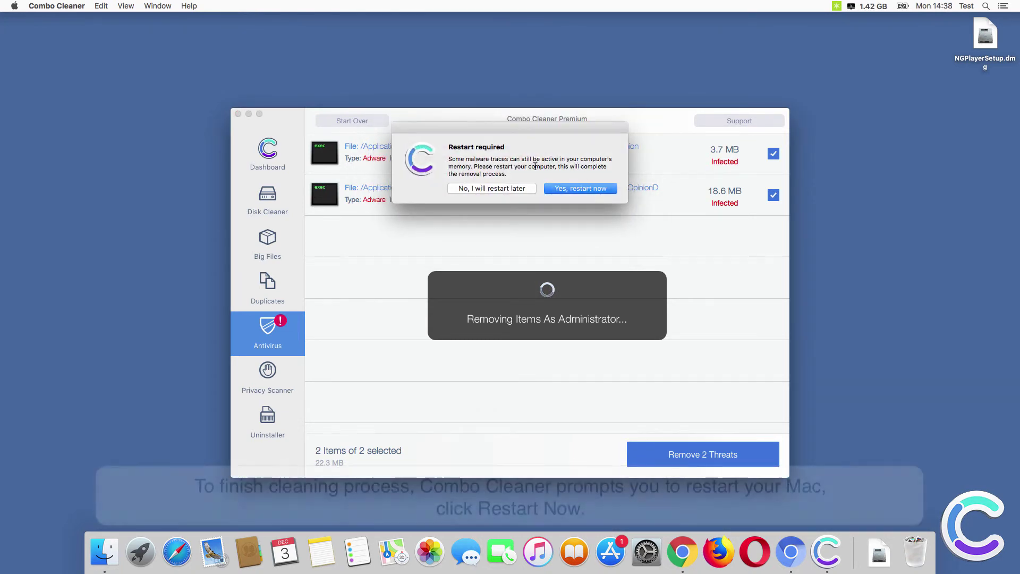
pyautogui.click(567, 190)
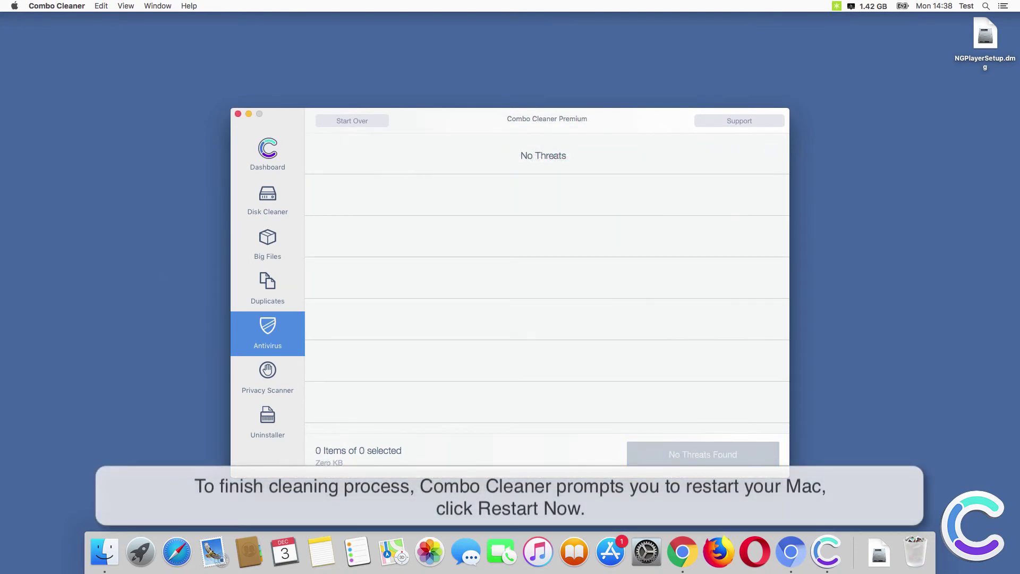